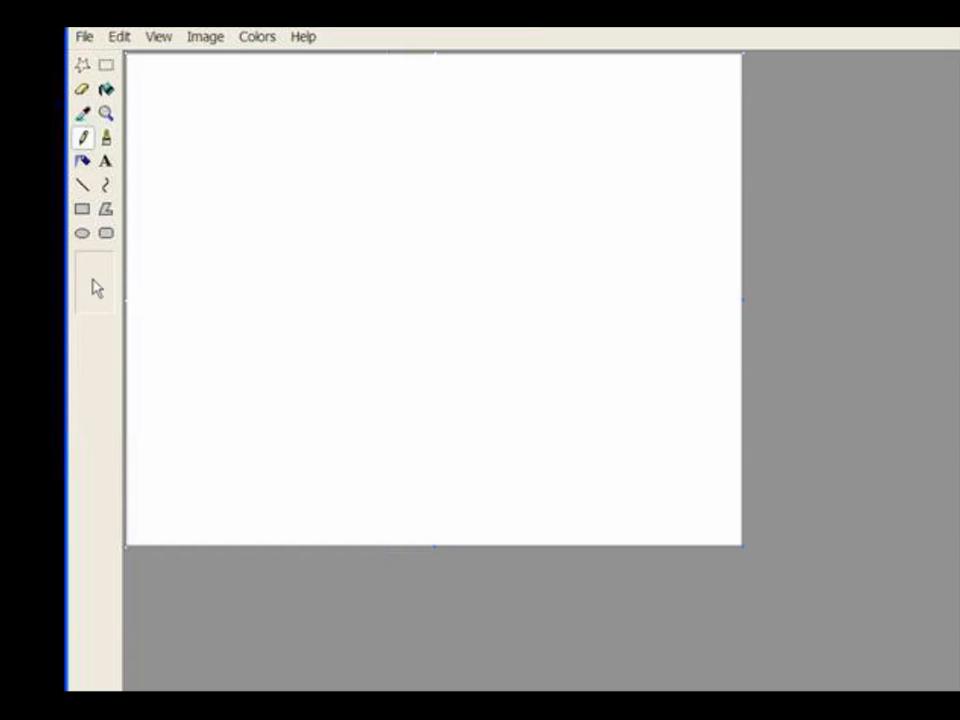
Add a text box in the lower middle of the canvas and enter "= Live Termites" as the first legend line
left_click(105, 163)
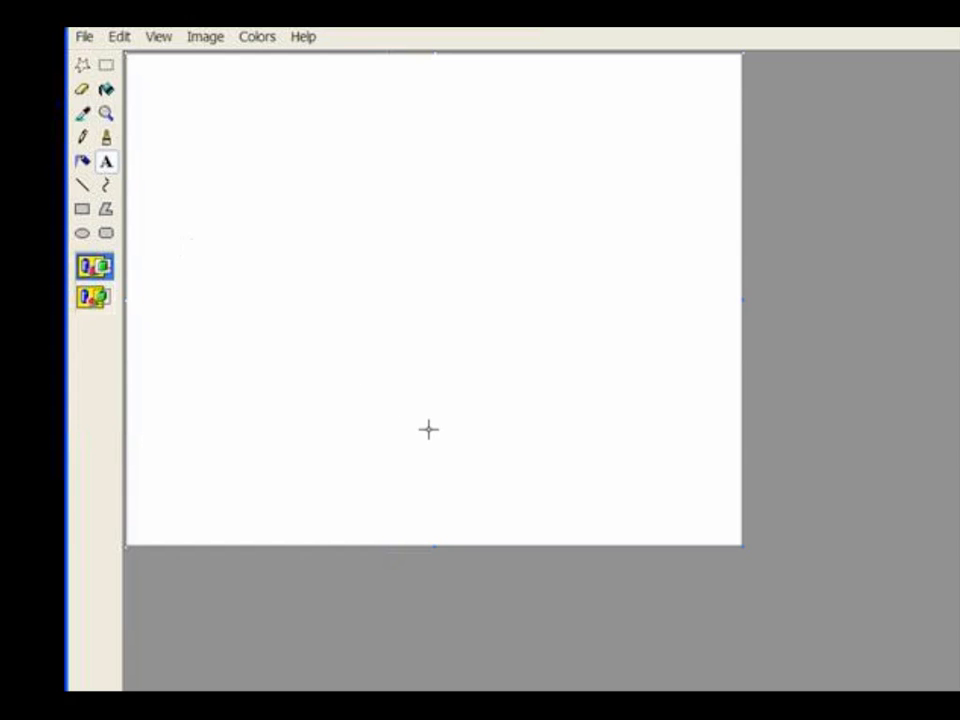
left_click_drag(425, 424, 598, 521)
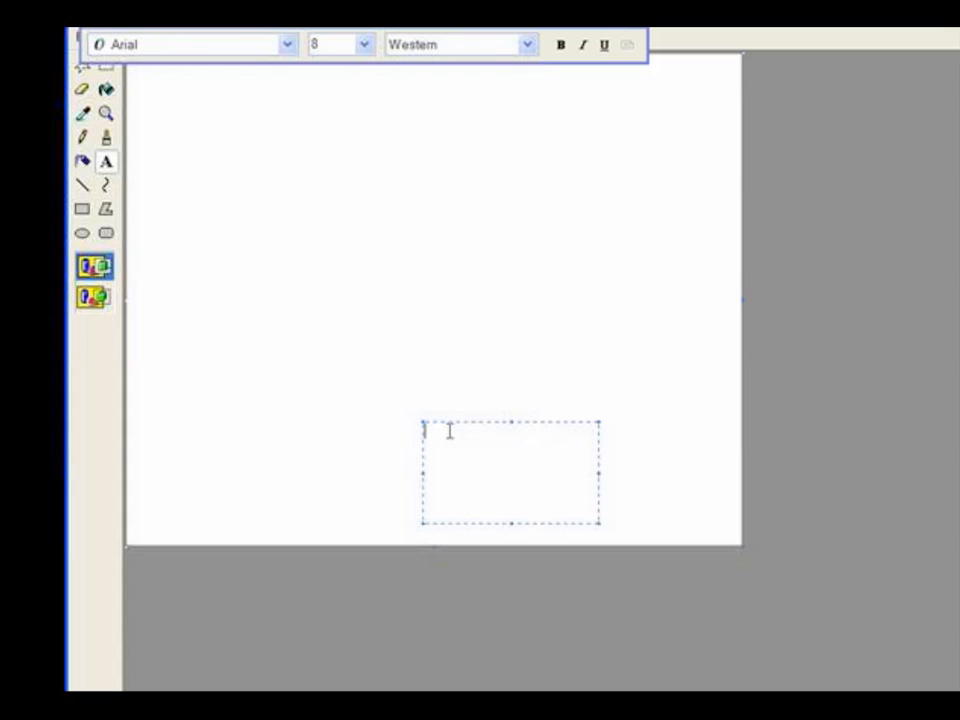
type("x =")
key("BackSpace")
key("BackSpace")
key("BackSpace")
type("=")
type("4ive Termites")
key("Return")
Enter "= Live Carpenter Ants" as the second legend line
type("= Live Carpenter ")
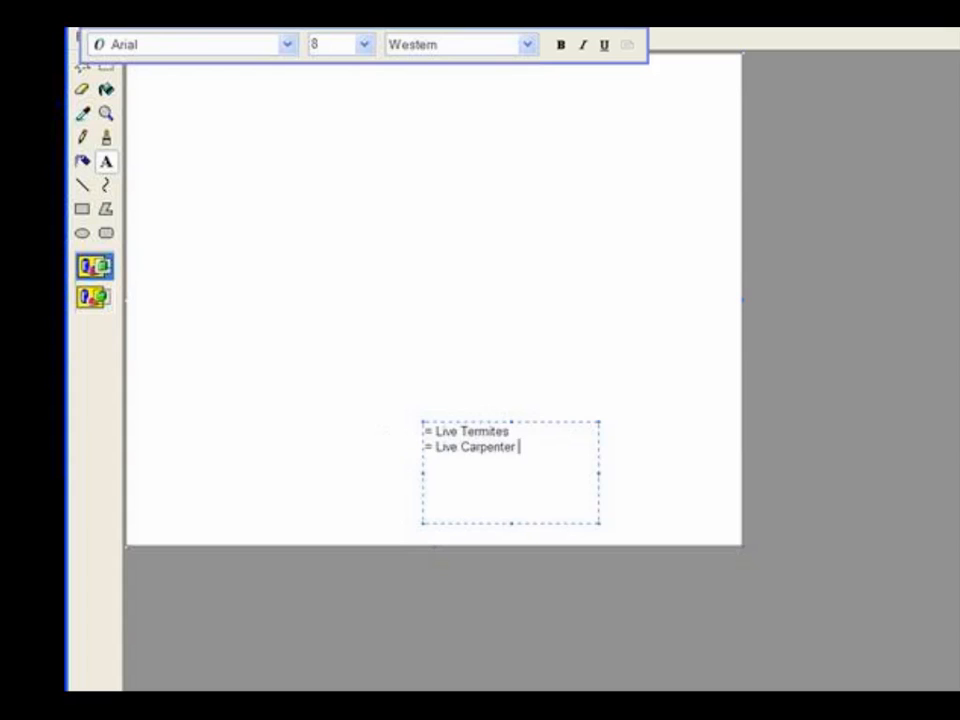
type("Anter")
key("BackSpace")
type("s")
key("BackSpace")
key("BackSpace")
type("s")
key("Return")
Add the legend lines "= Shelter Tubes" and "= Parts & Frass" and place the text on the canvas
type("= Shelter T")
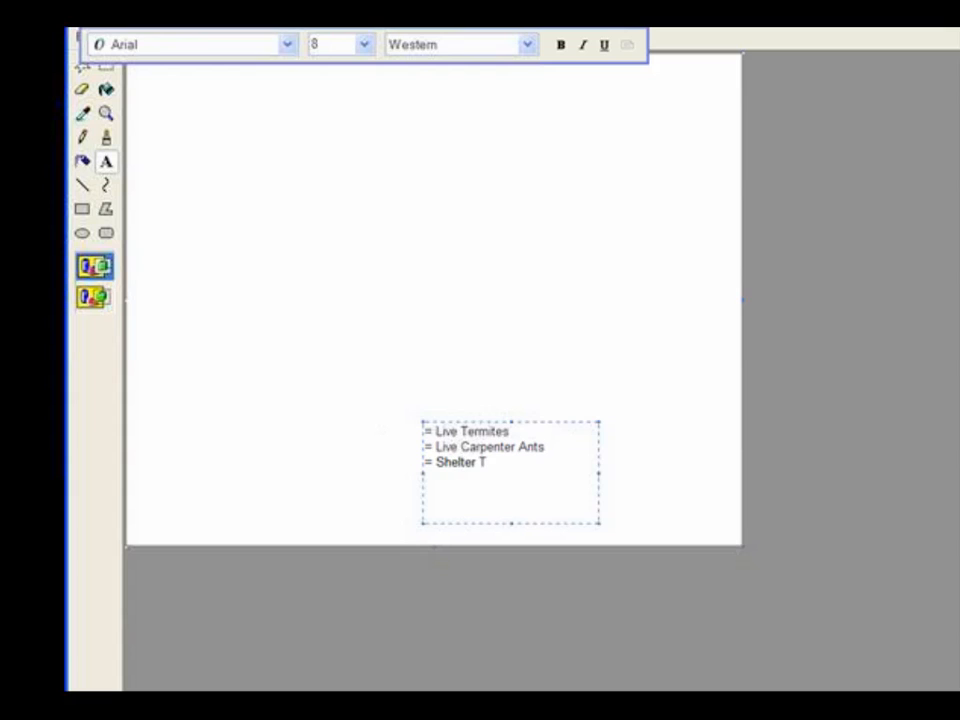
type("ubes")
key("Return")
type("= Parts ")
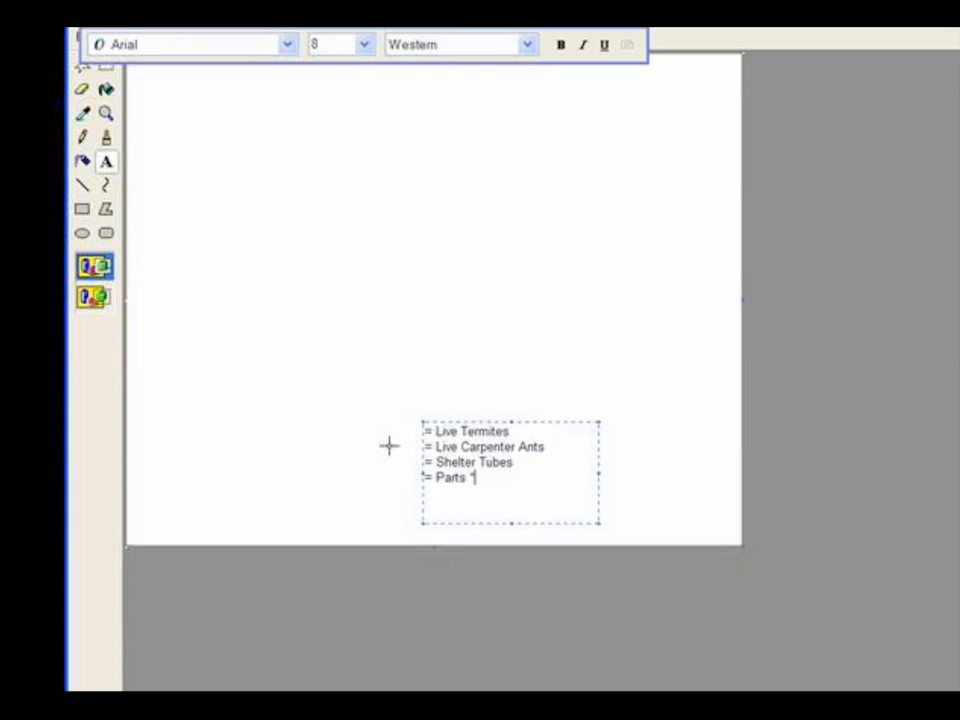
type("& Frass")
left_click(333, 436)
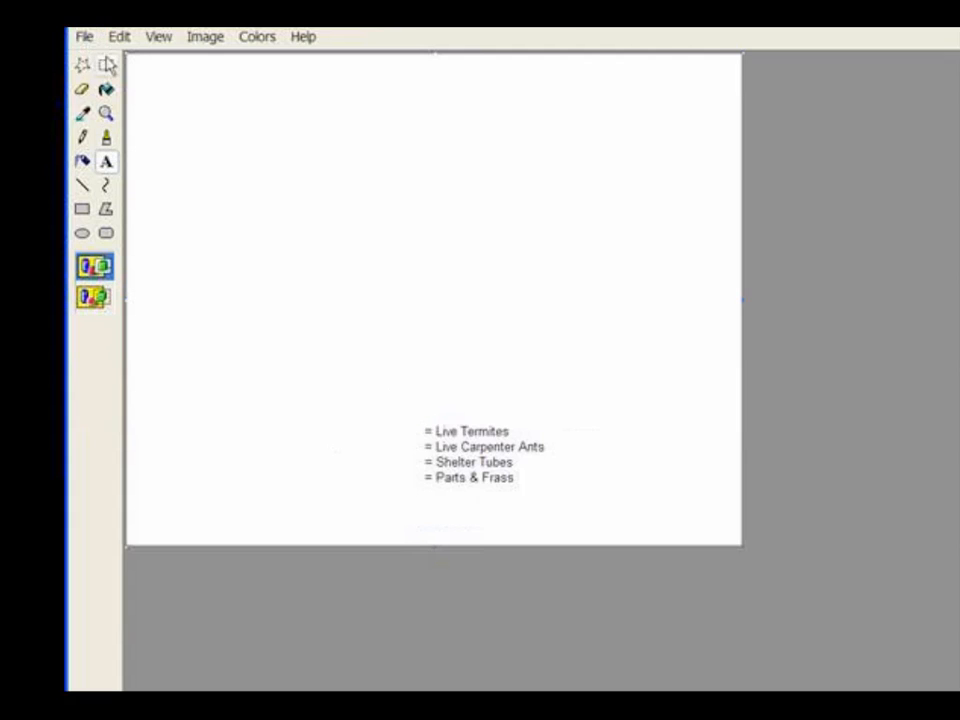
Select the four-line legend text and move it slightly down and to the right
left_click(106, 65)
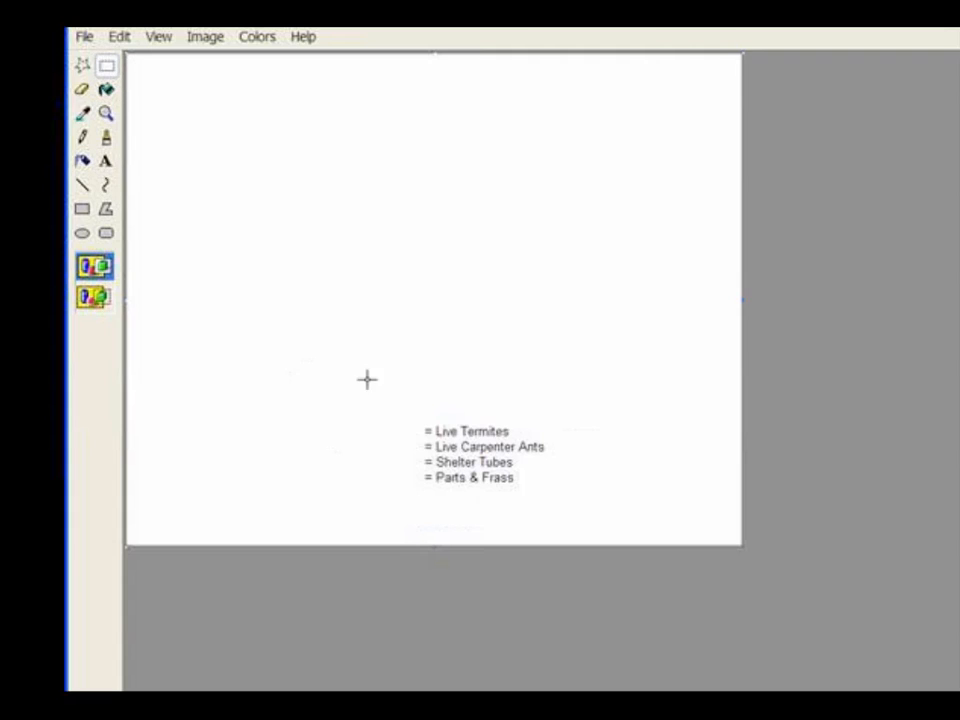
left_click_drag(412, 422, 552, 487)
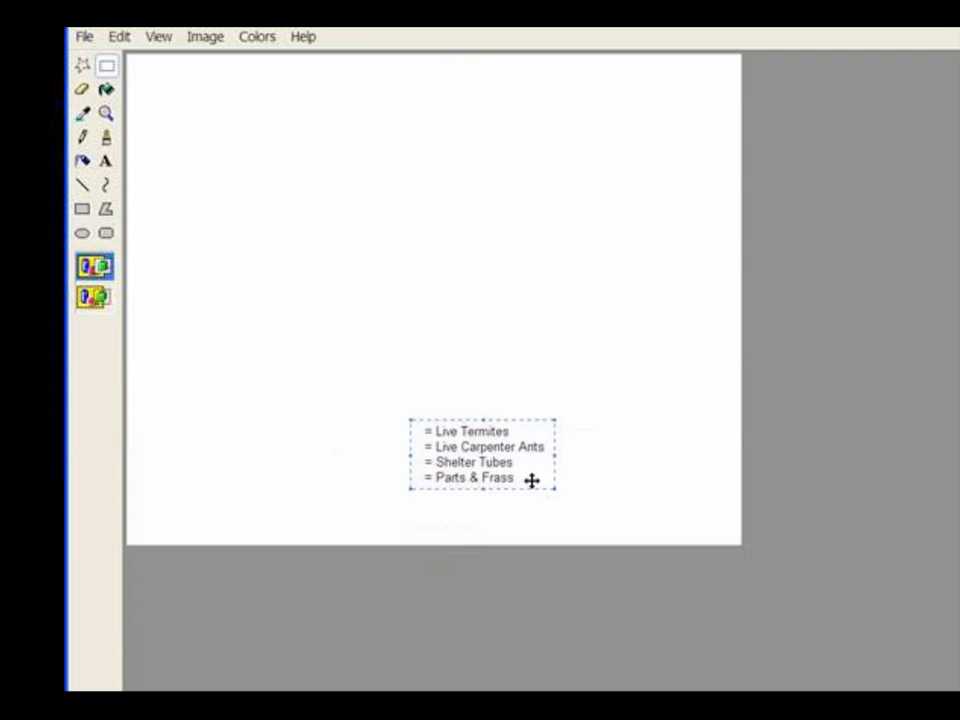
mouse_move(491, 459)
left_mouse_down()
mouse_move(522, 462)
mouse_move(503, 466)
left_mouse_up()
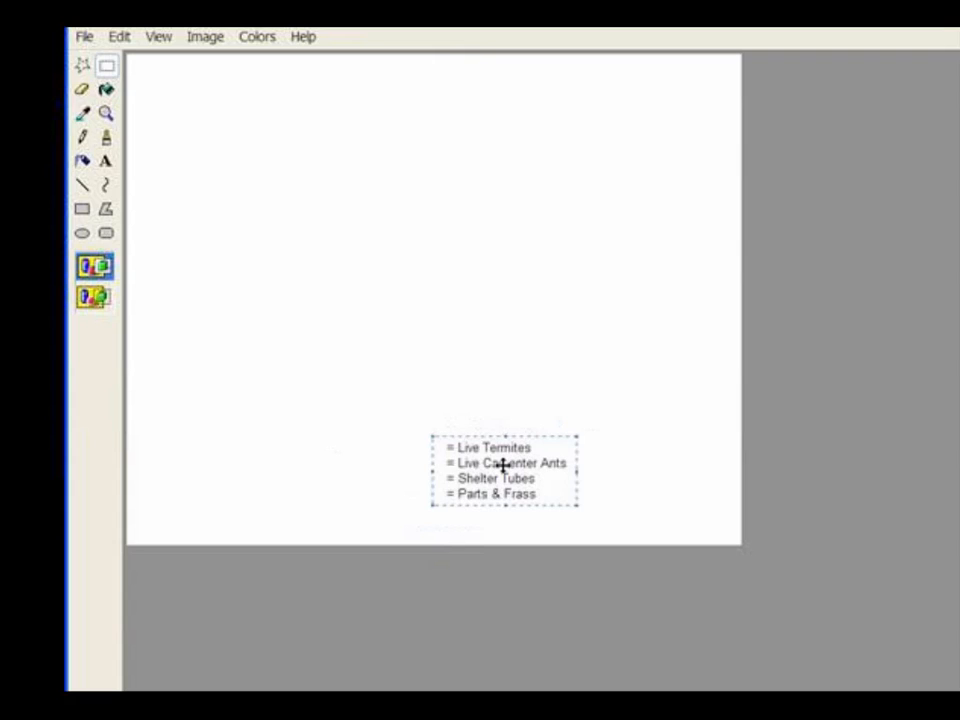
Save the image to the Desktop as a 24-bit bitmap named "Master Graph Template"
left_click(81, 38)
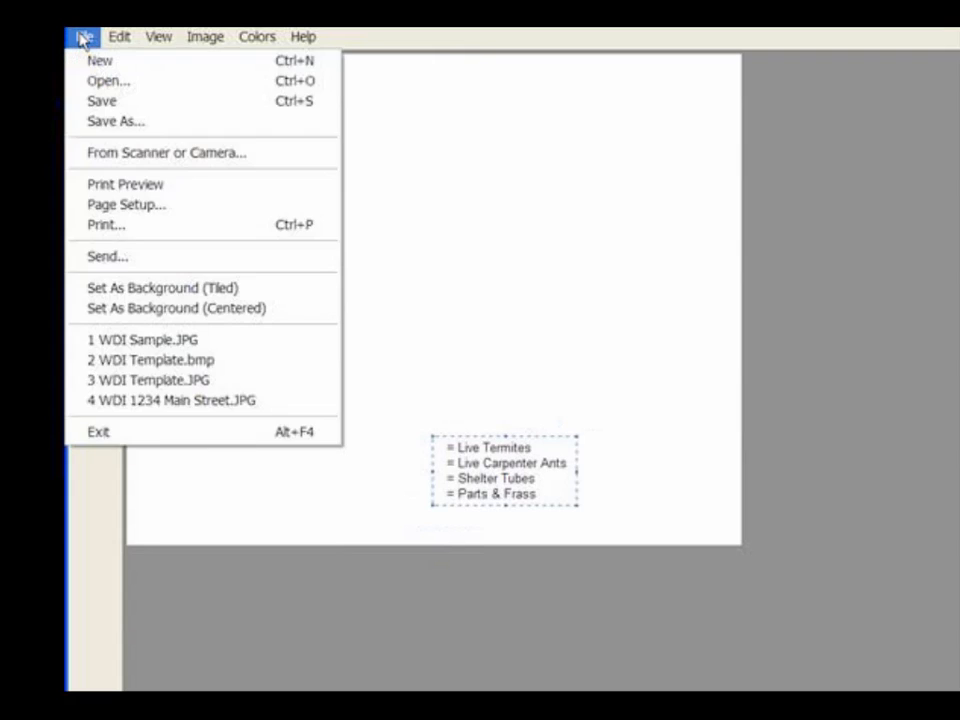
left_click(92, 121)
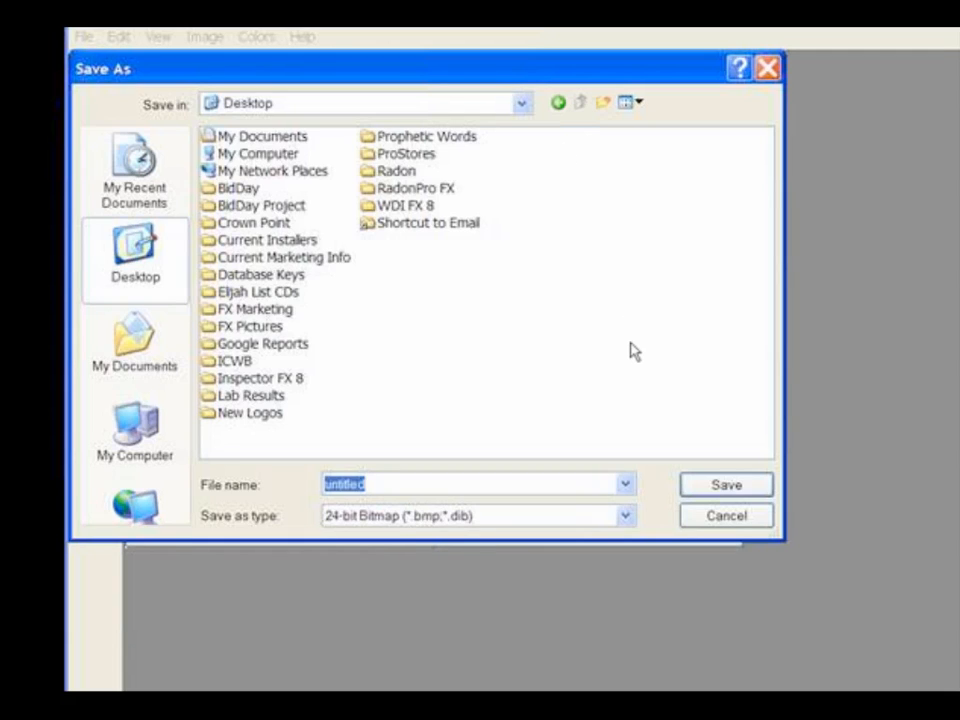
type("Master")
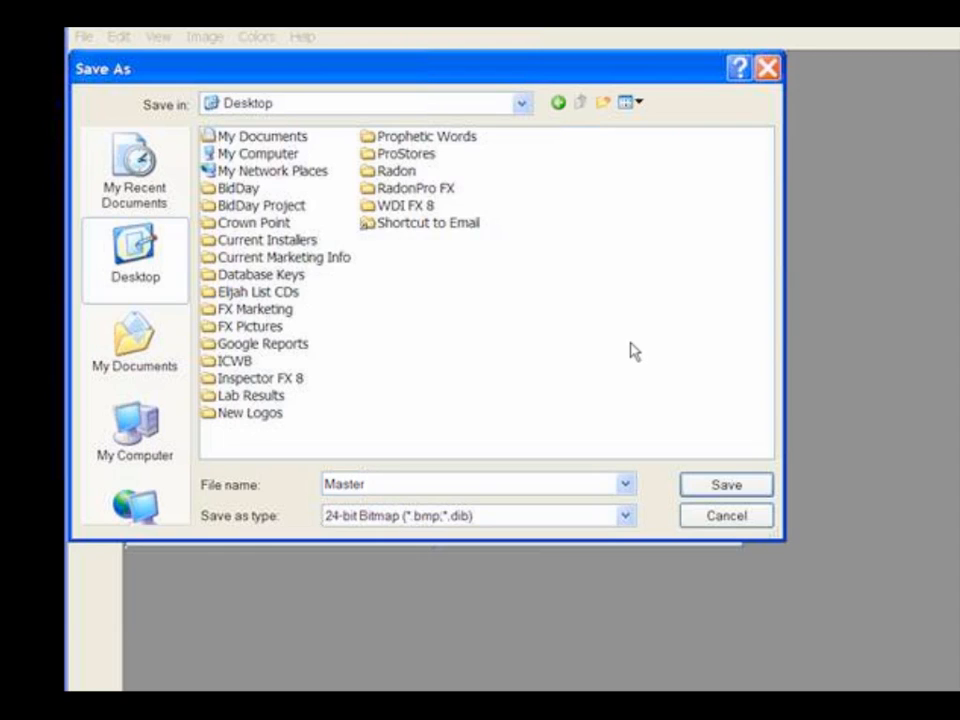
type(" Graph Templ")
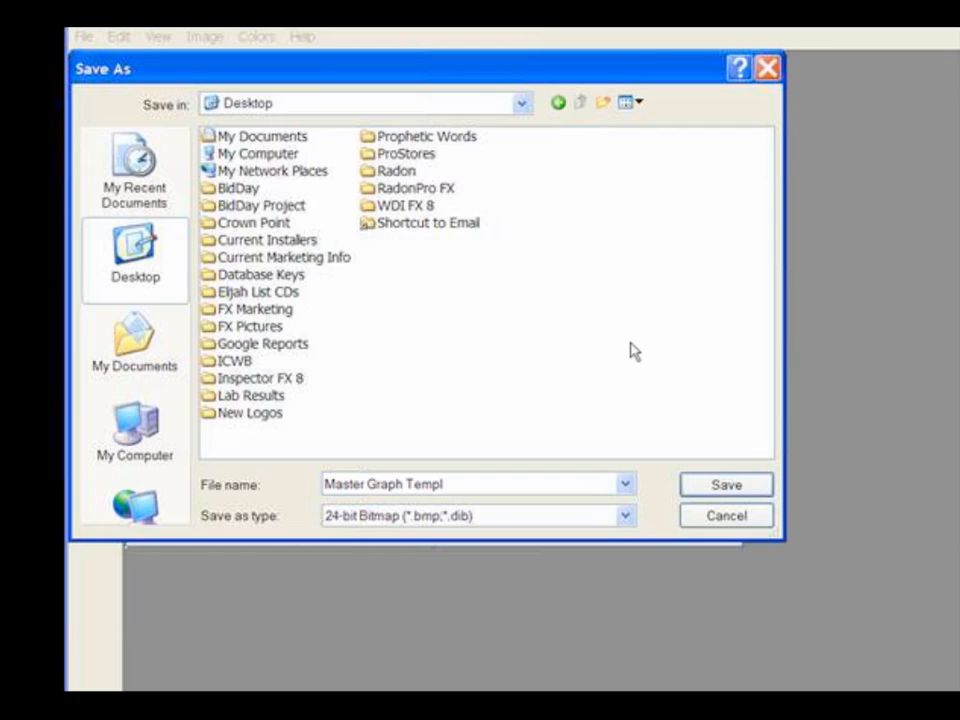
type("ate")
key("Return")
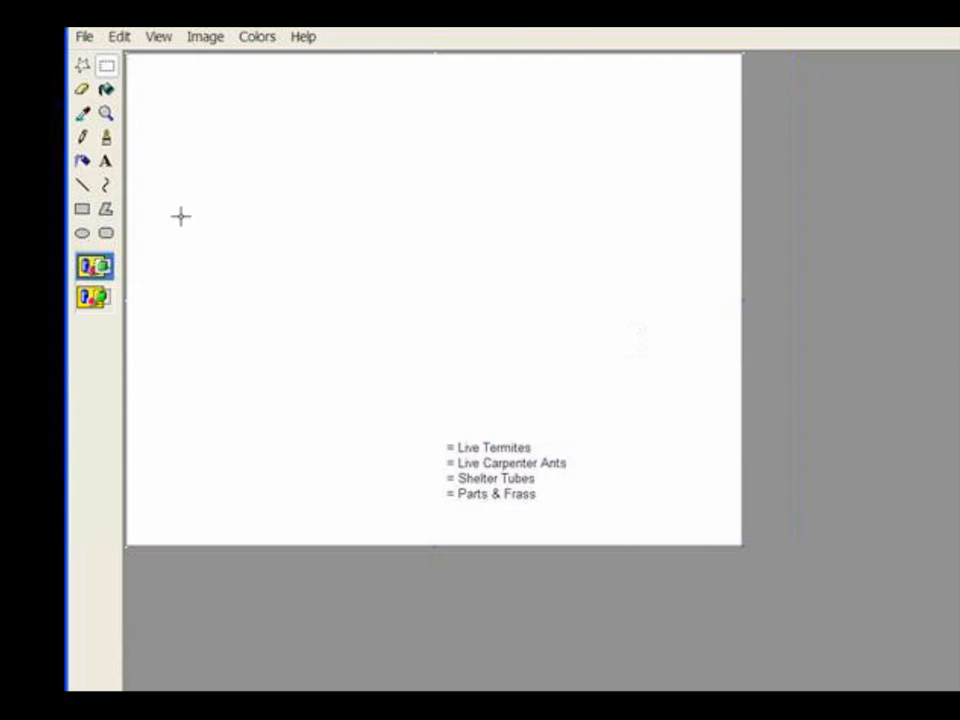
Brush large square red, dark teal, brown and olive markers before the four legend lines in order, and save the template
left_click(107, 140)
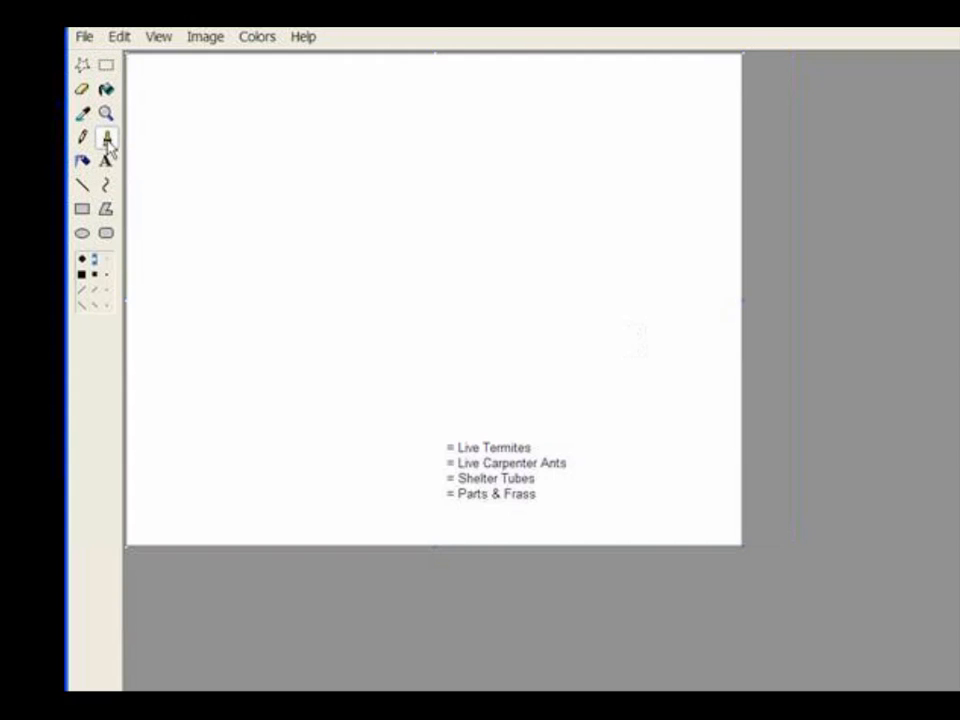
left_click(80, 276)
left_click(436, 448)
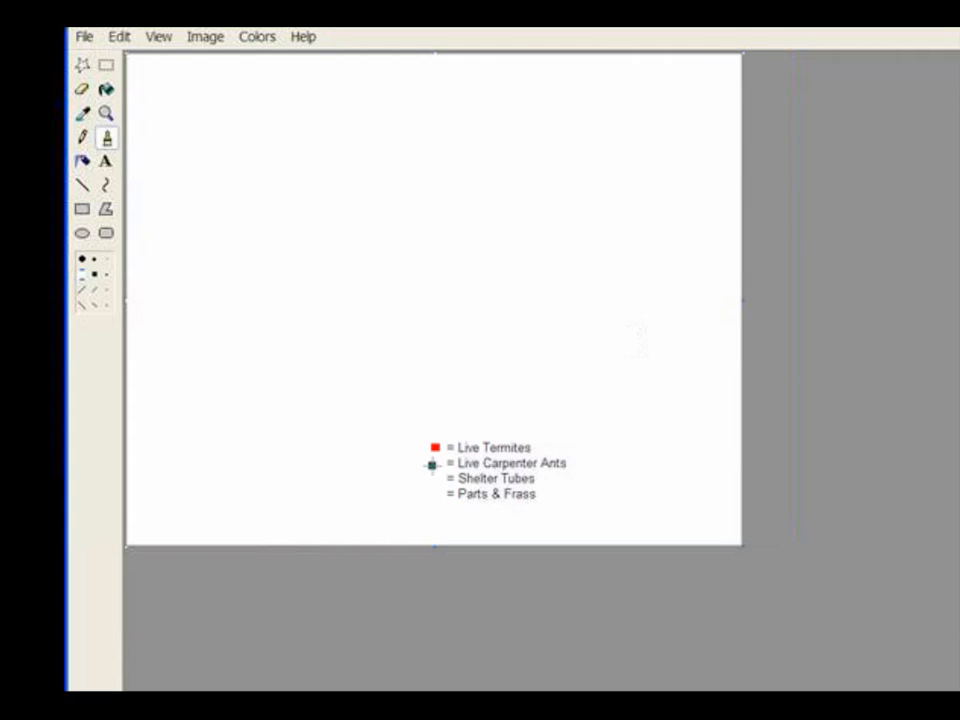
left_click(433, 463)
left_click(435, 479)
left_click(88, 38)
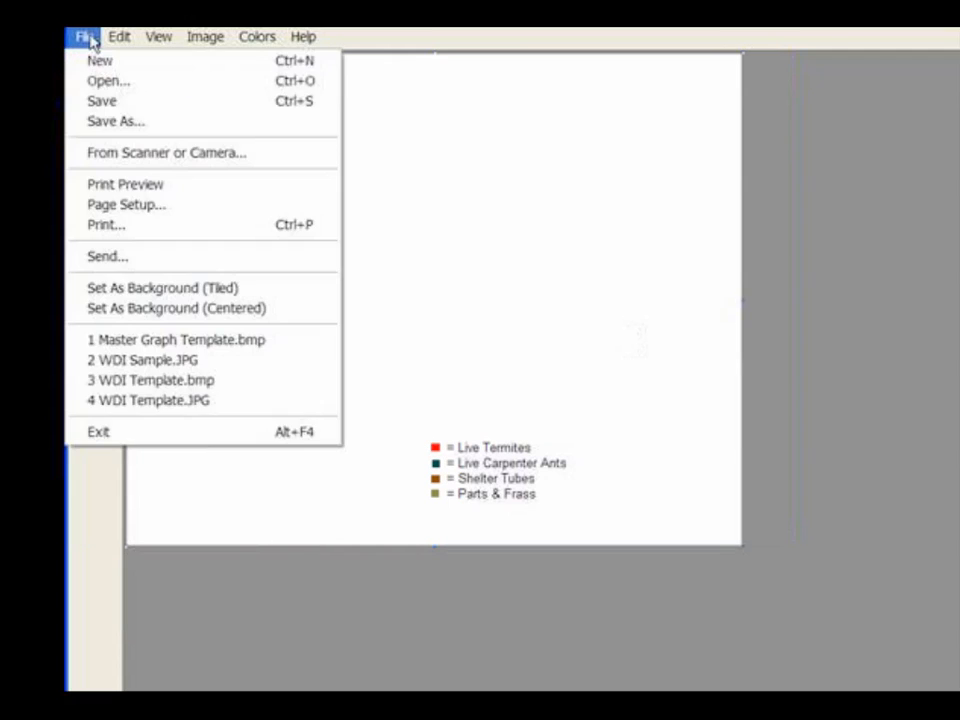
left_click(148, 99)
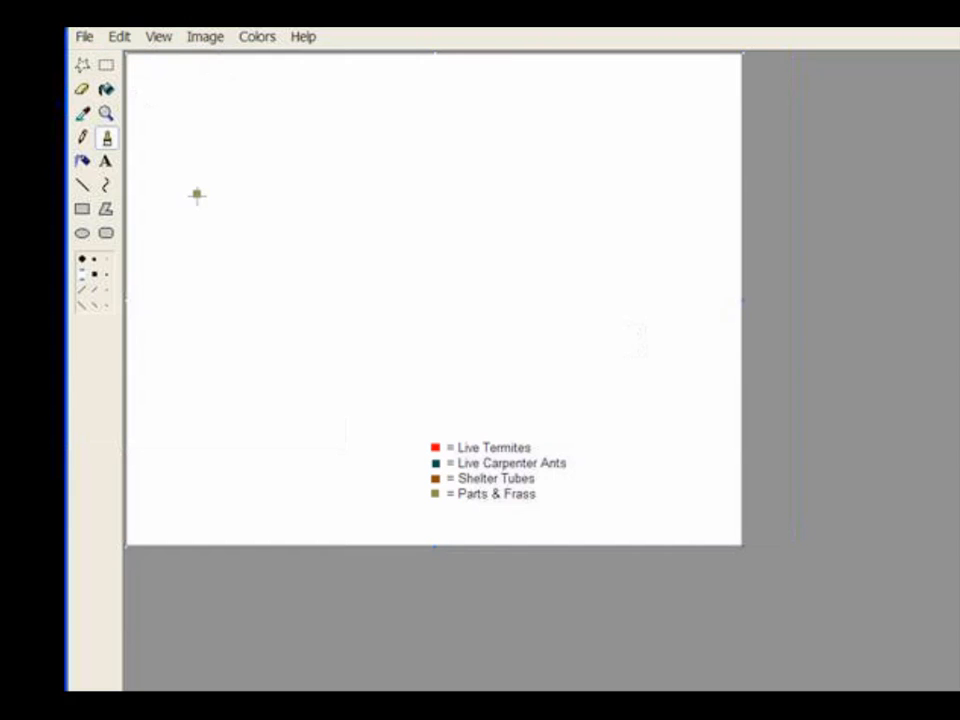
Draw the building outline as a large rectangle with a smaller section below its left end and another above its top edge
left_click(83, 209)
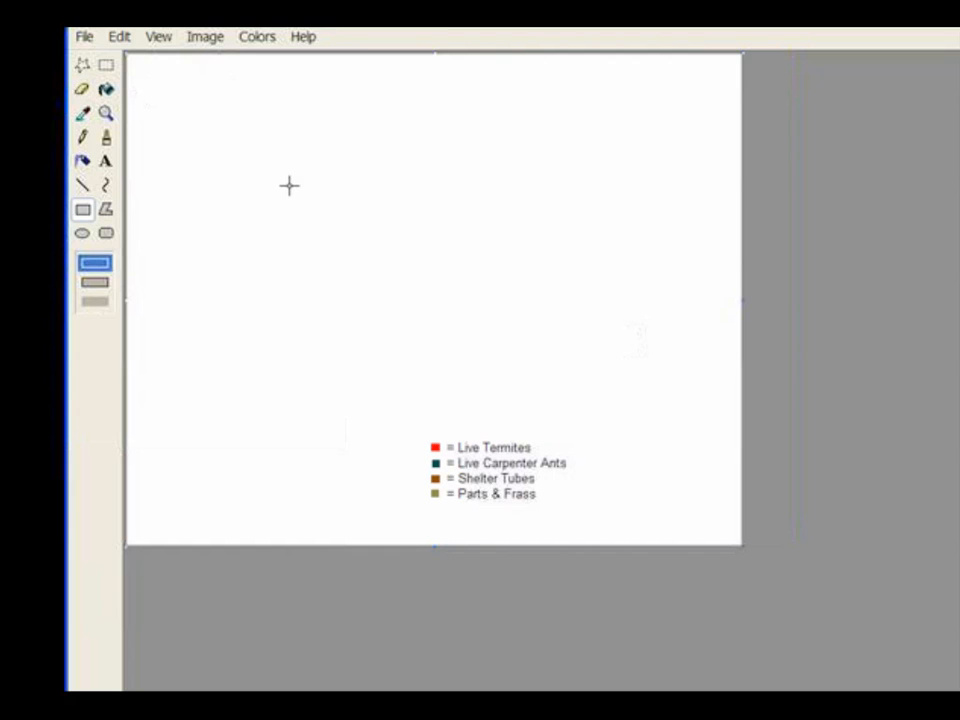
left_click_drag(287, 176, 625, 364)
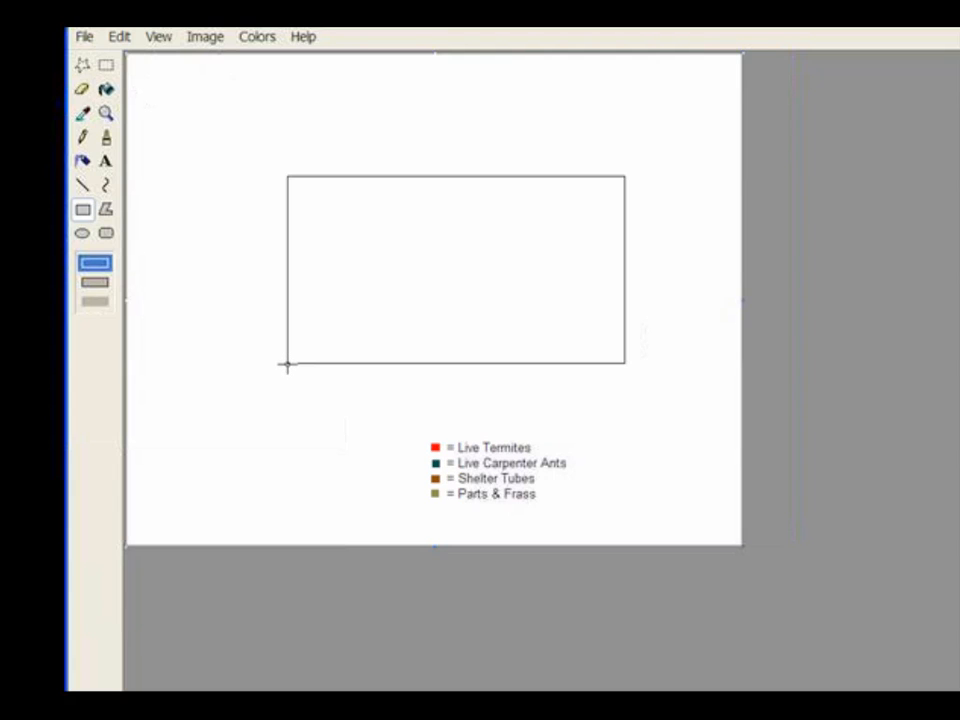
left_click(84, 186)
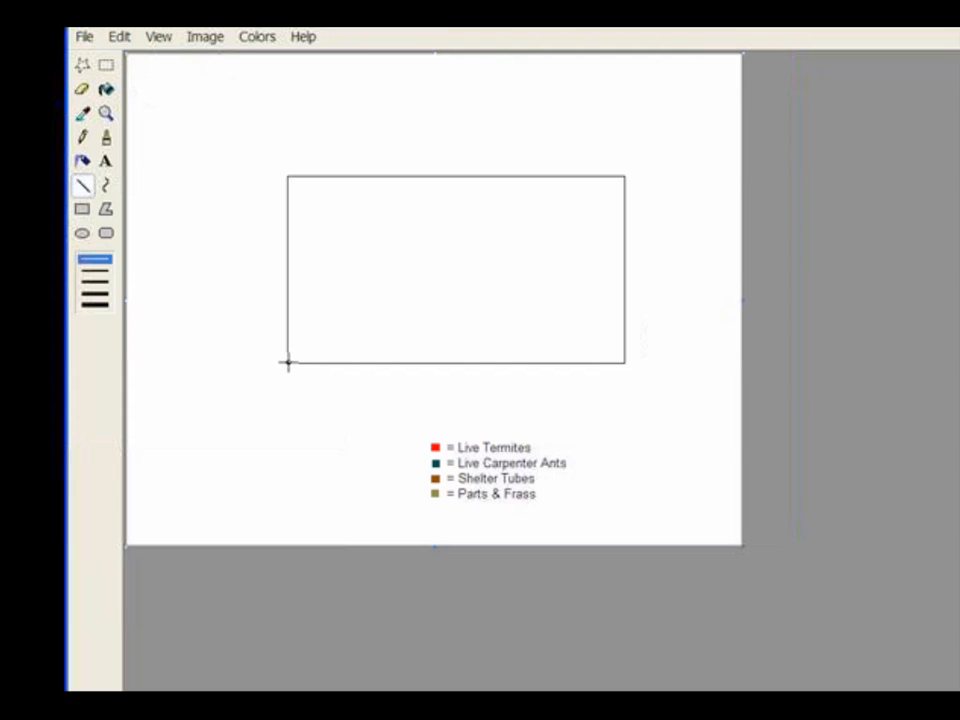
left_click_drag(288, 363, 412, 362)
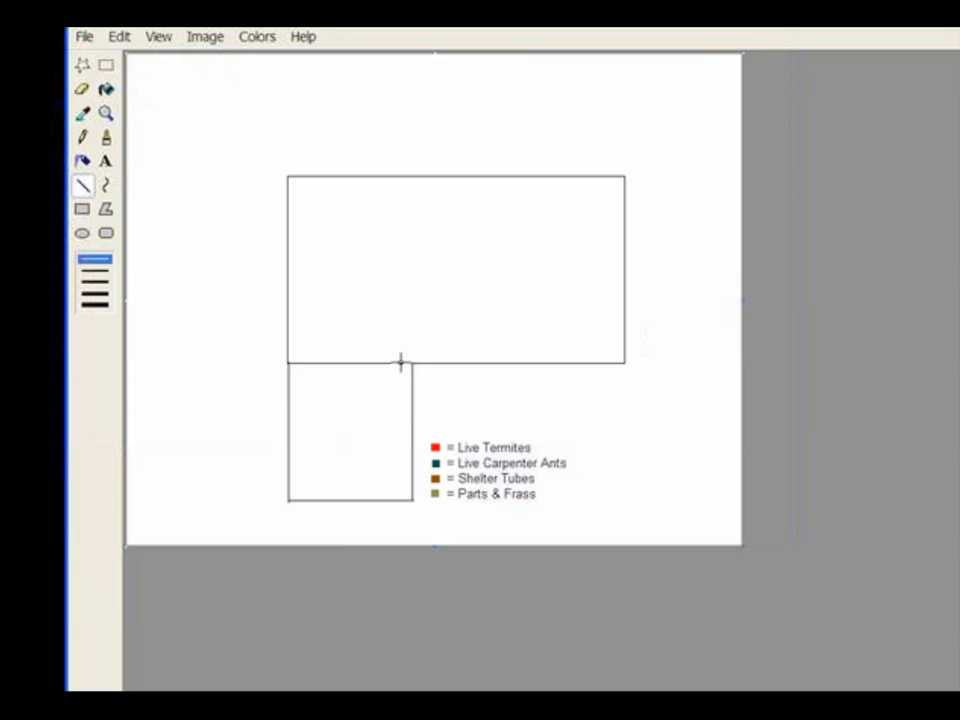
left_click(82, 209)
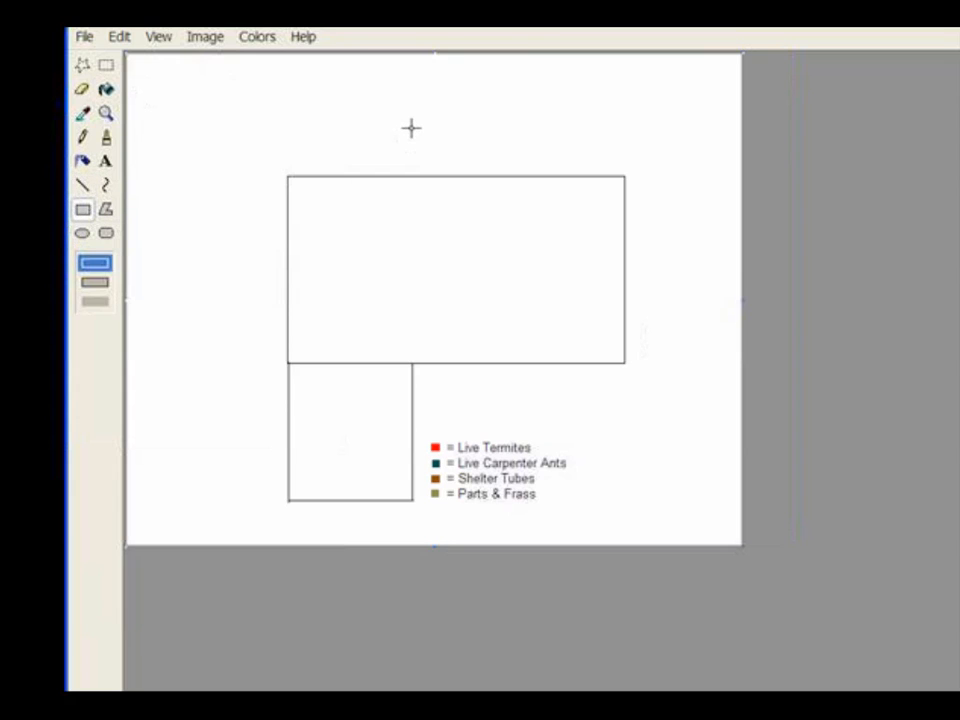
left_click_drag(409, 110, 535, 176)
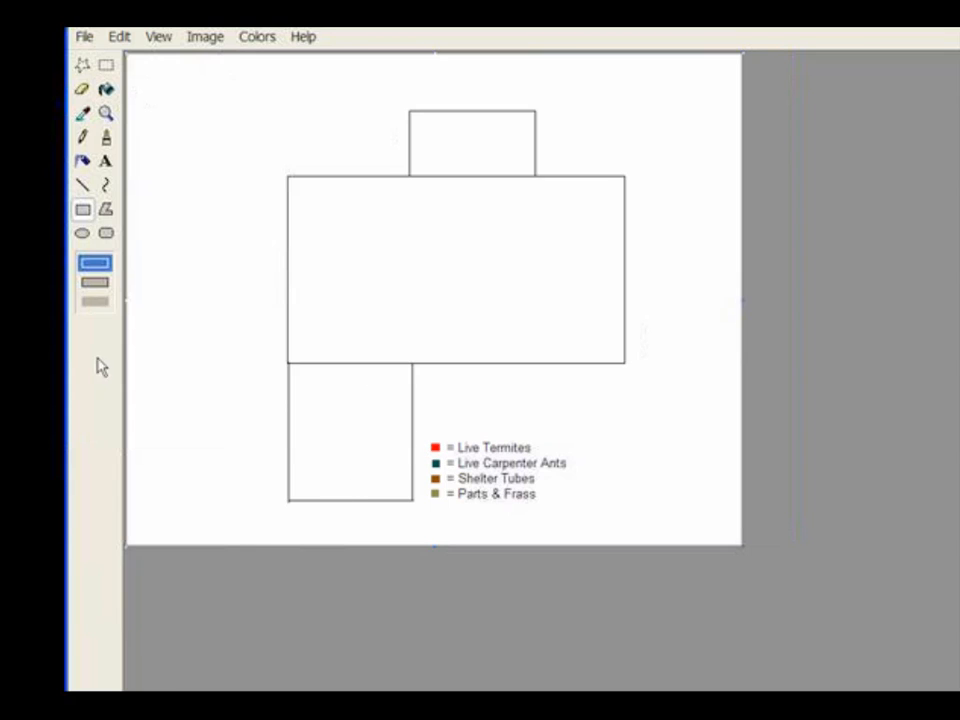
Brush red live-termite markers inside the main rectangle at its upper-left, upper-middle, upper-right and lower-left areas
left_click(106, 139)
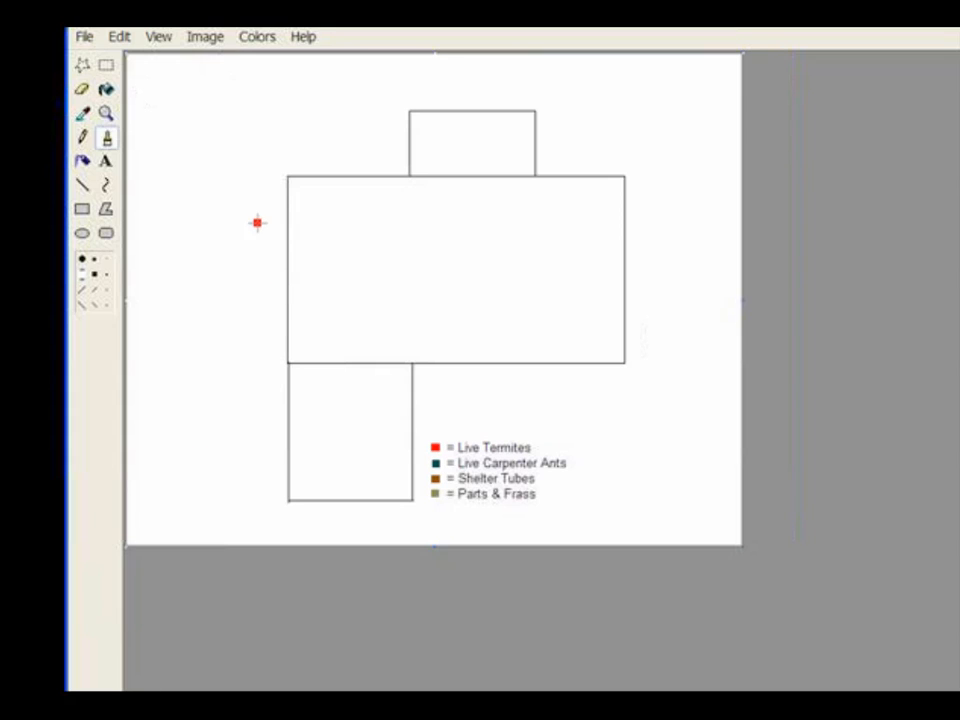
left_click(300, 189)
left_click(453, 184)
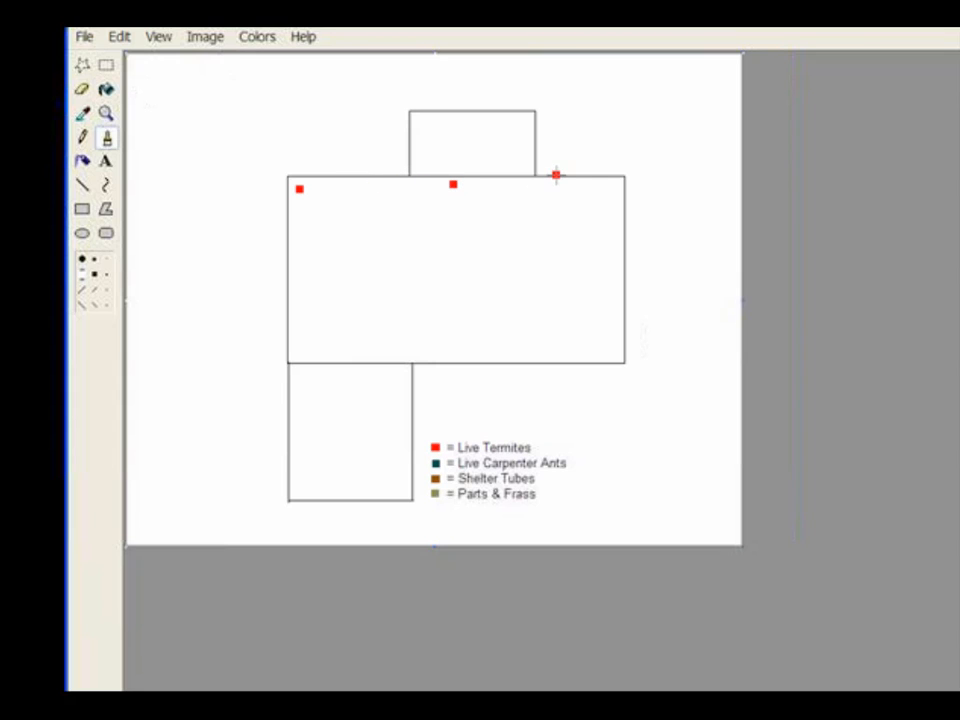
left_click(614, 186)
left_click(298, 340)
Brush brown shelter-tube markers next to all four red markers, and olive parts-and-frass markers beside the upper-left and upper-middle pairs
left_click(312, 188)
left_click(464, 184)
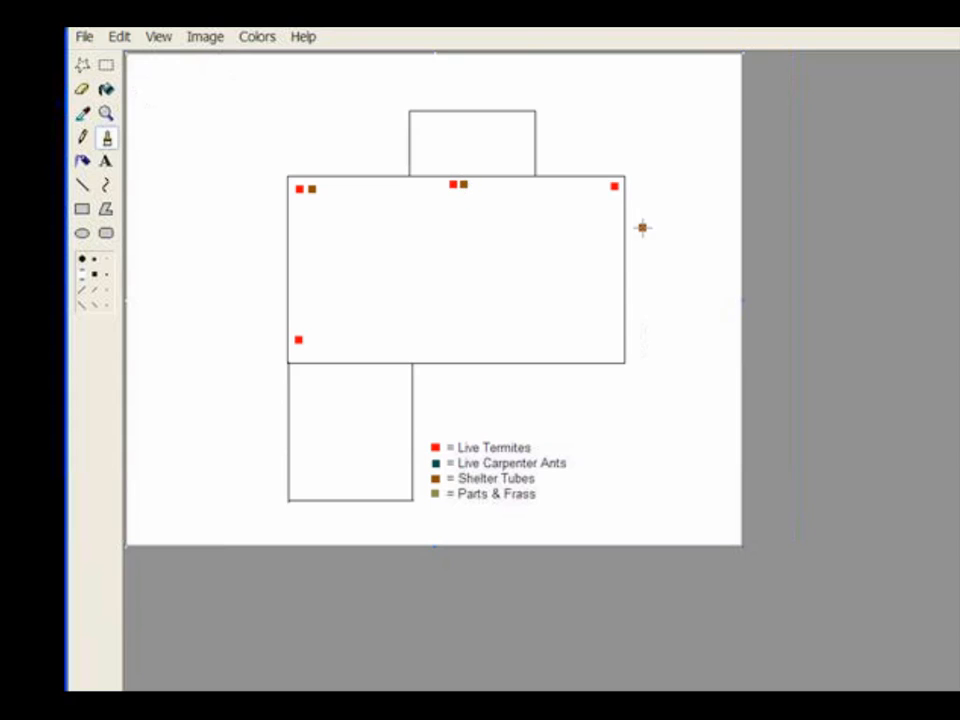
left_click(603, 186)
left_click(297, 323)
left_click(325, 188)
left_click(476, 184)
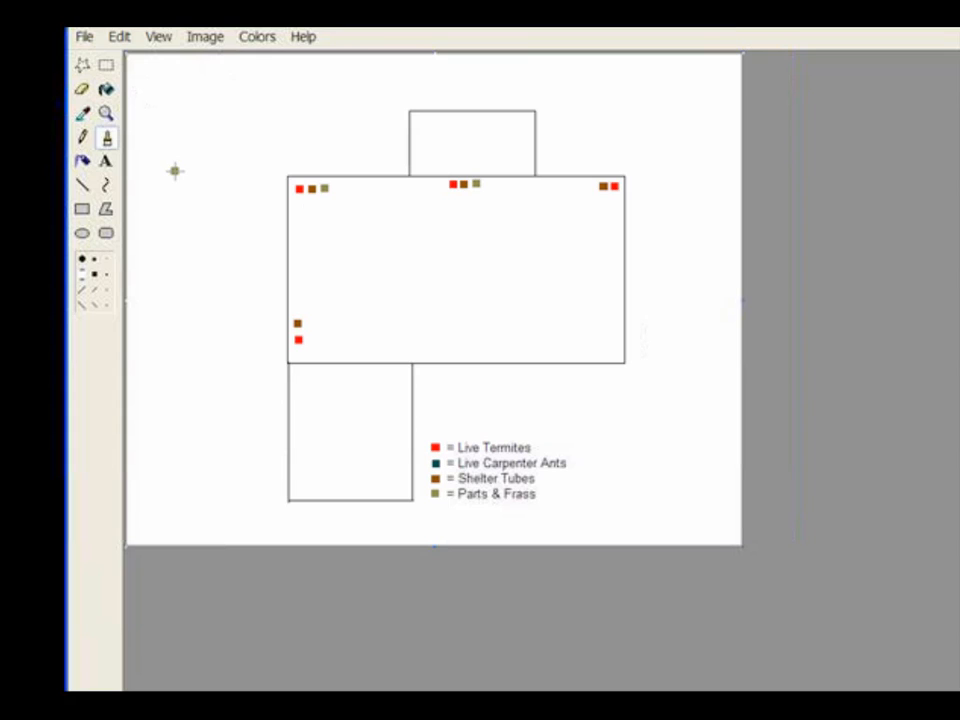
Save the finished graph to the Desktop as a separate JPEG file named with the property's street address
left_click(84, 38)
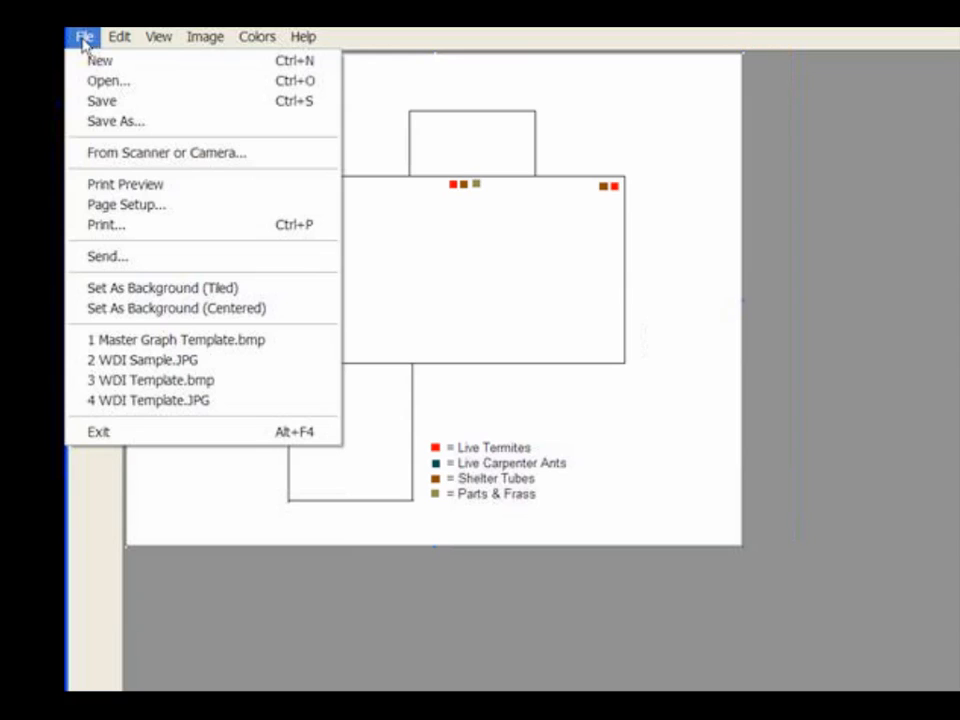
left_click(100, 121)
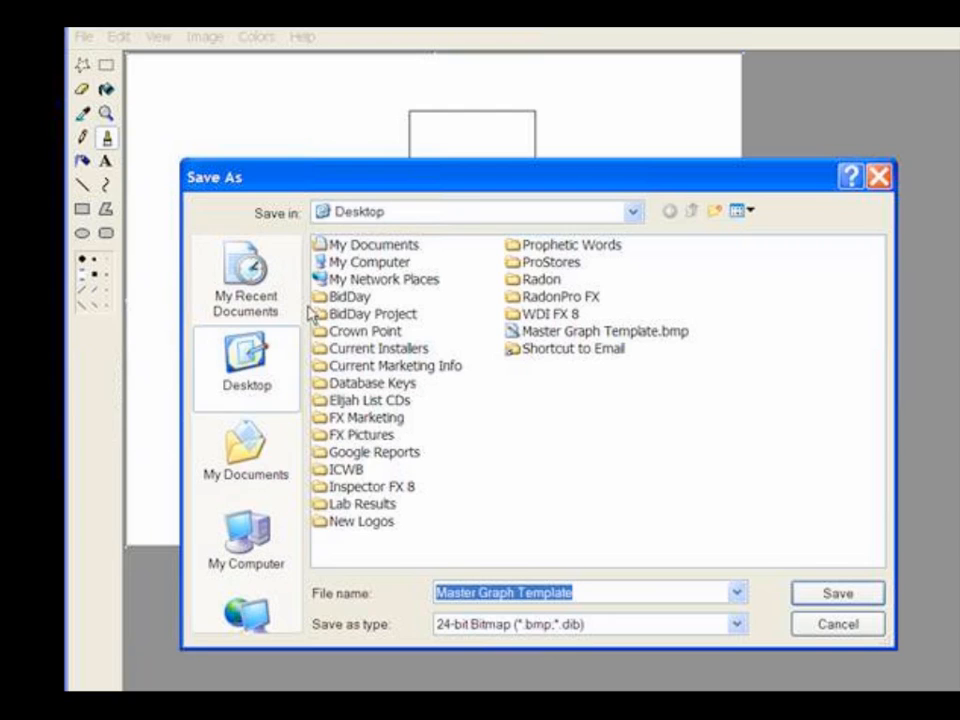
type("1")
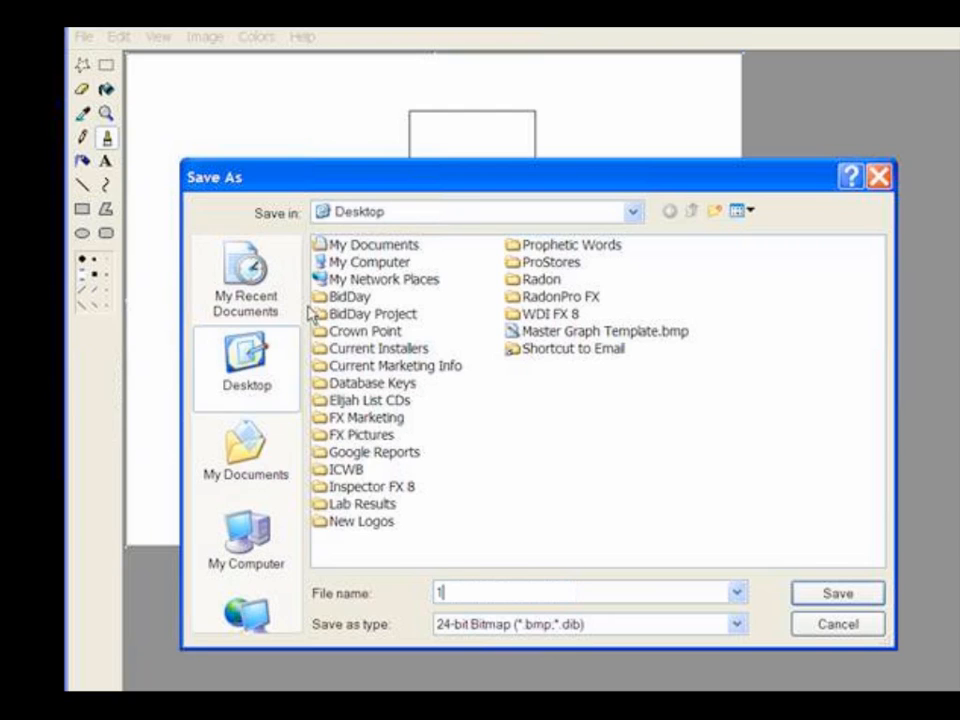
type("234 Main Street")
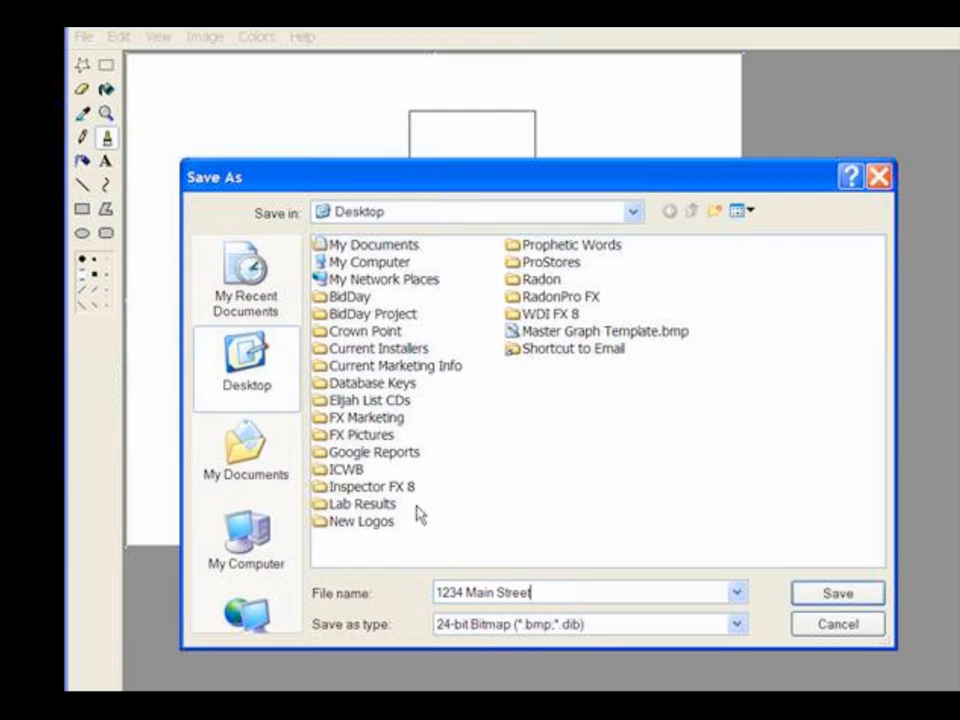
left_click(509, 632)
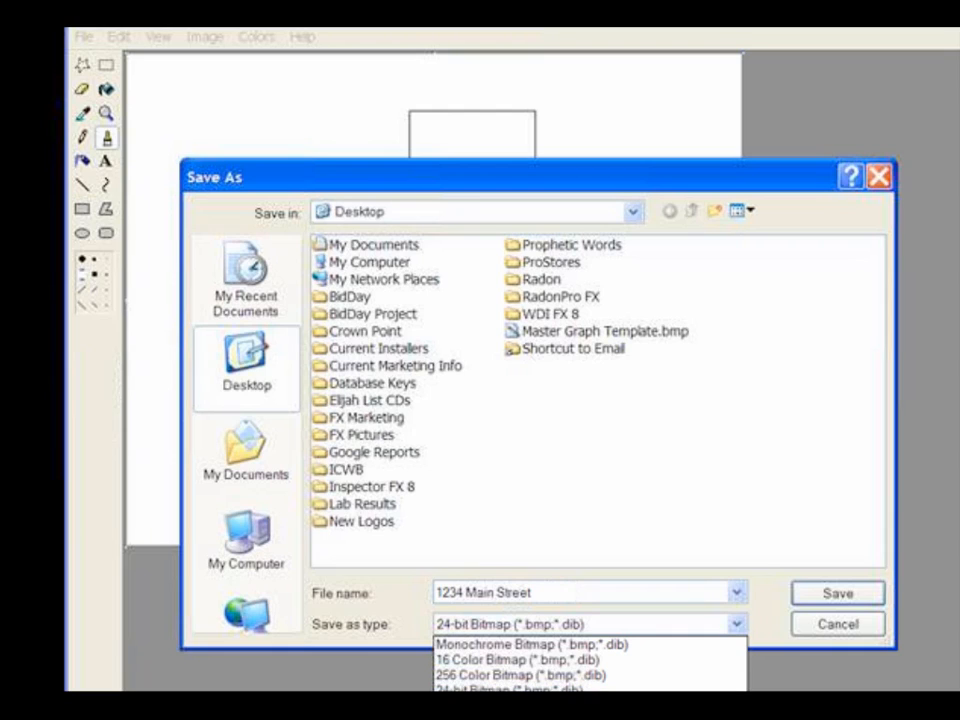
left_click(485, 705)
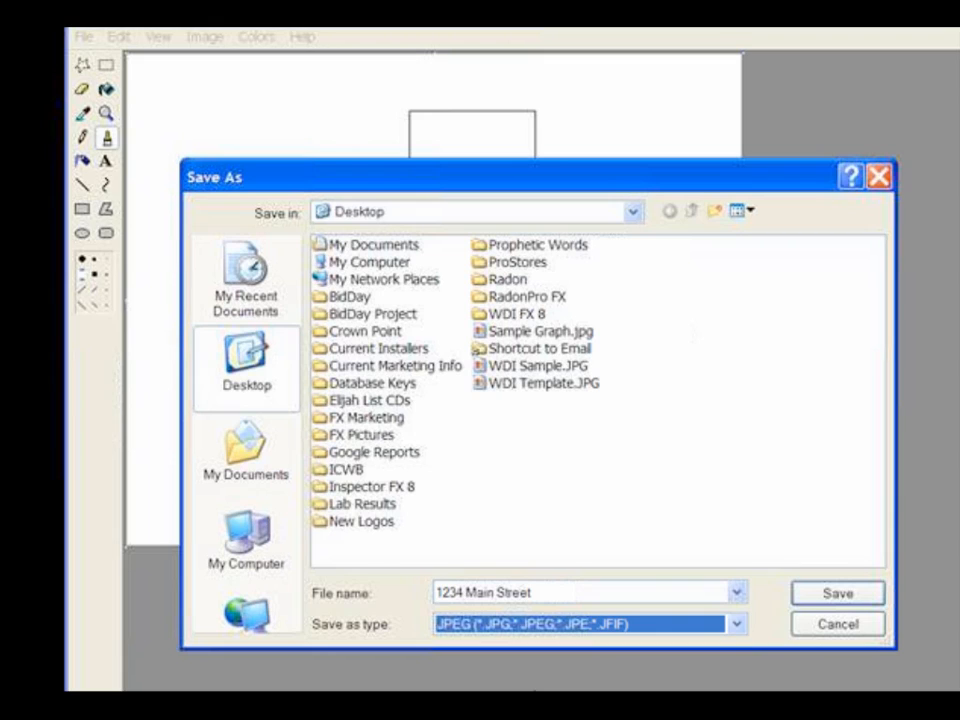
left_click(819, 598)
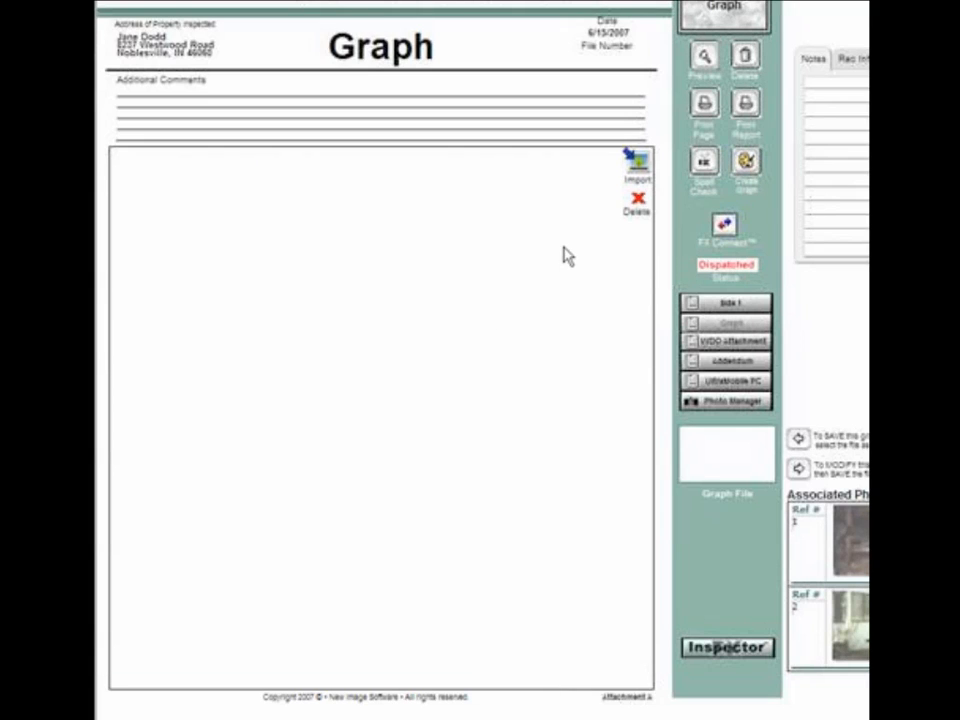
Import the address-named graph JPEG from the Desktop into the report's Graph page and preview the page
left_click(636, 170)
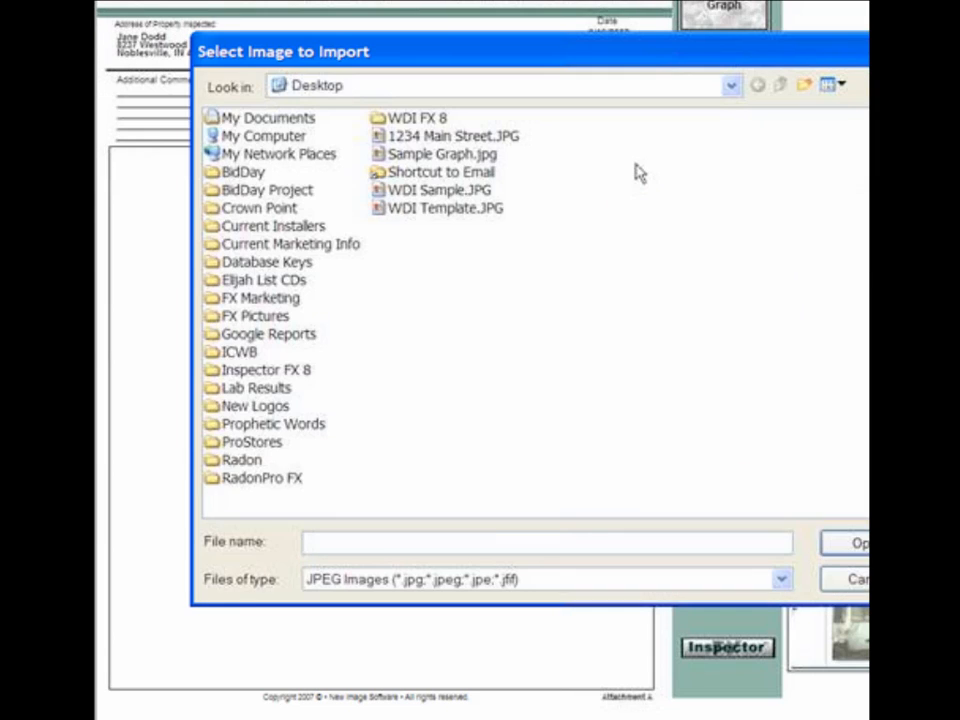
left_click(385, 144)
double_click(384, 145)
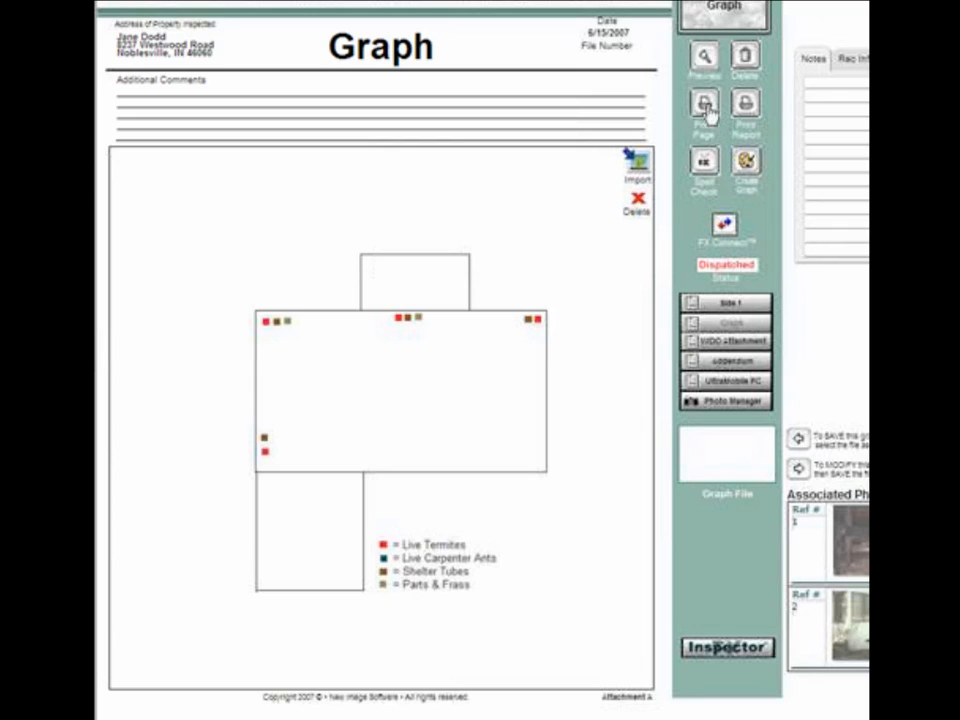
left_click(703, 62)
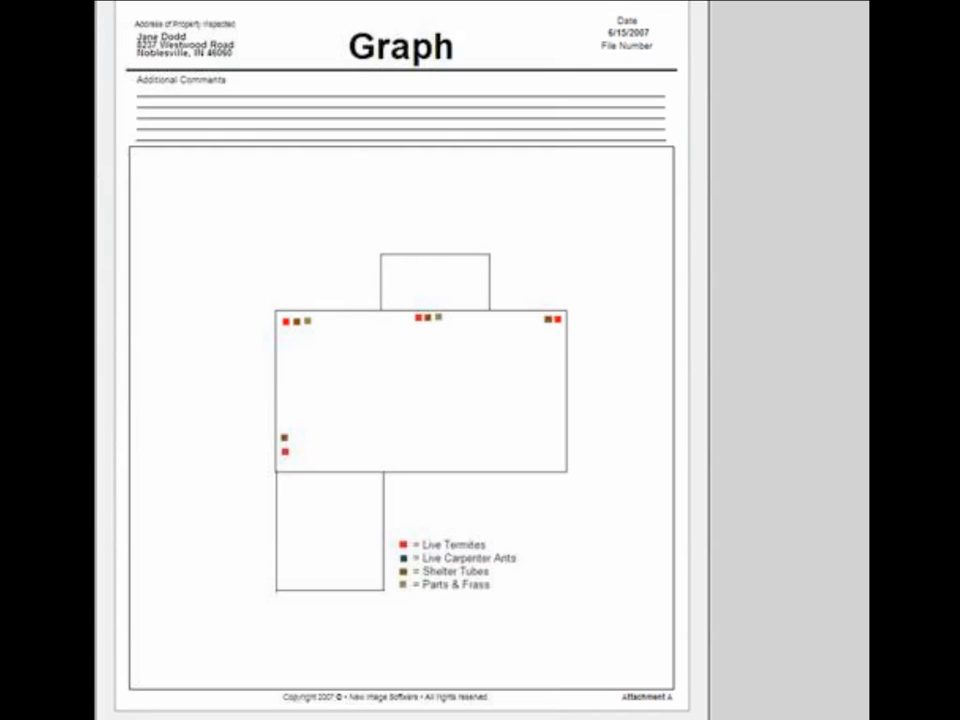
key("Escape")
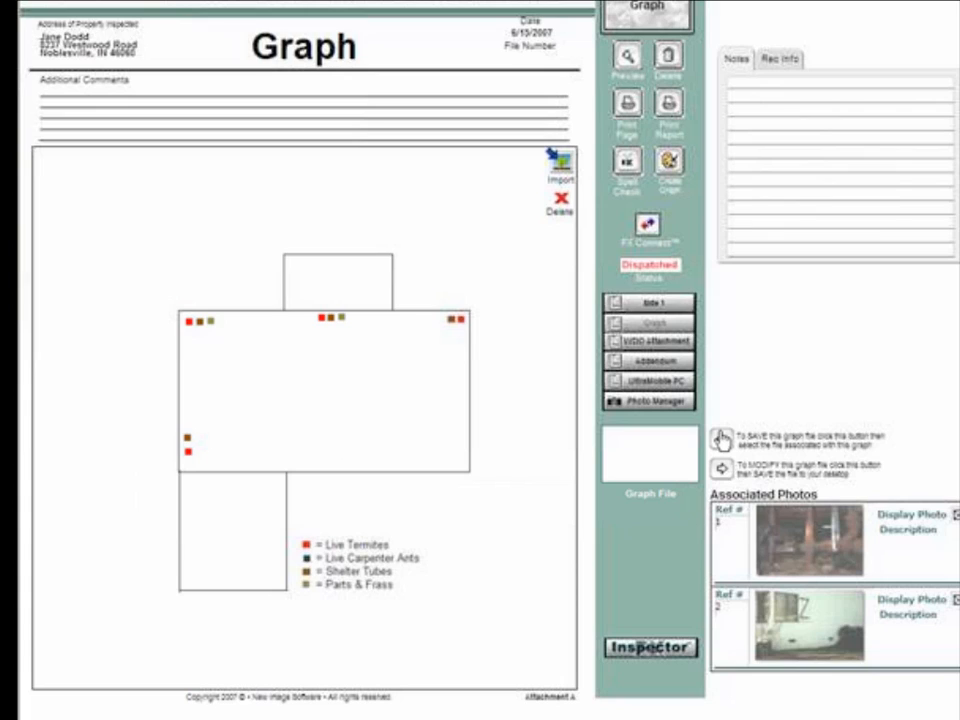
Store the saved graph file associated with this graph in the inspection record
left_click(722, 440)
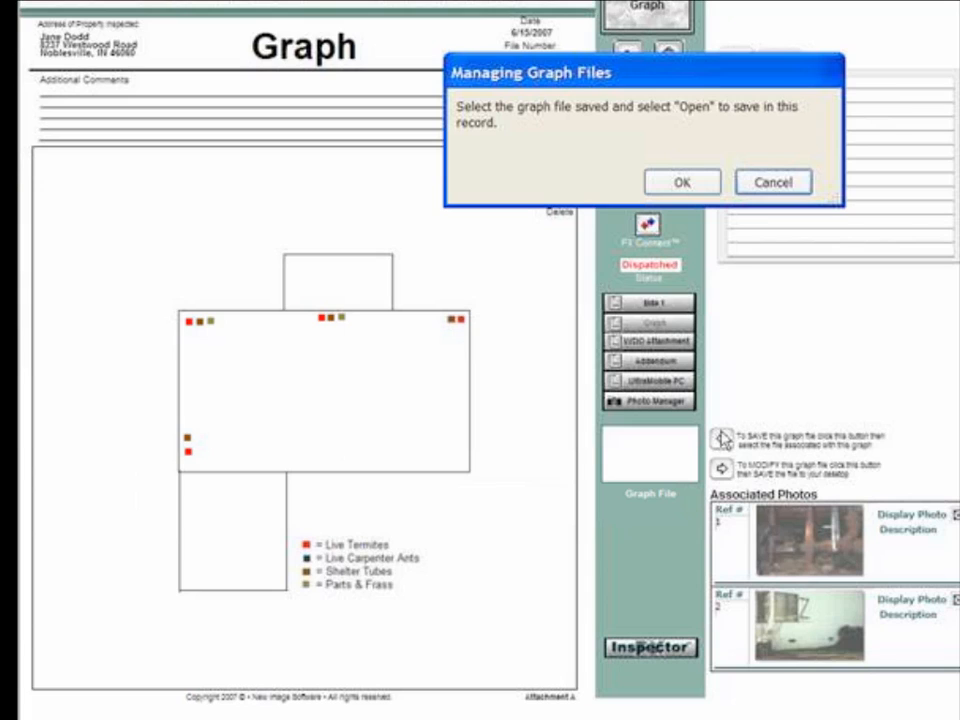
left_click(679, 186)
left_click(675, 184)
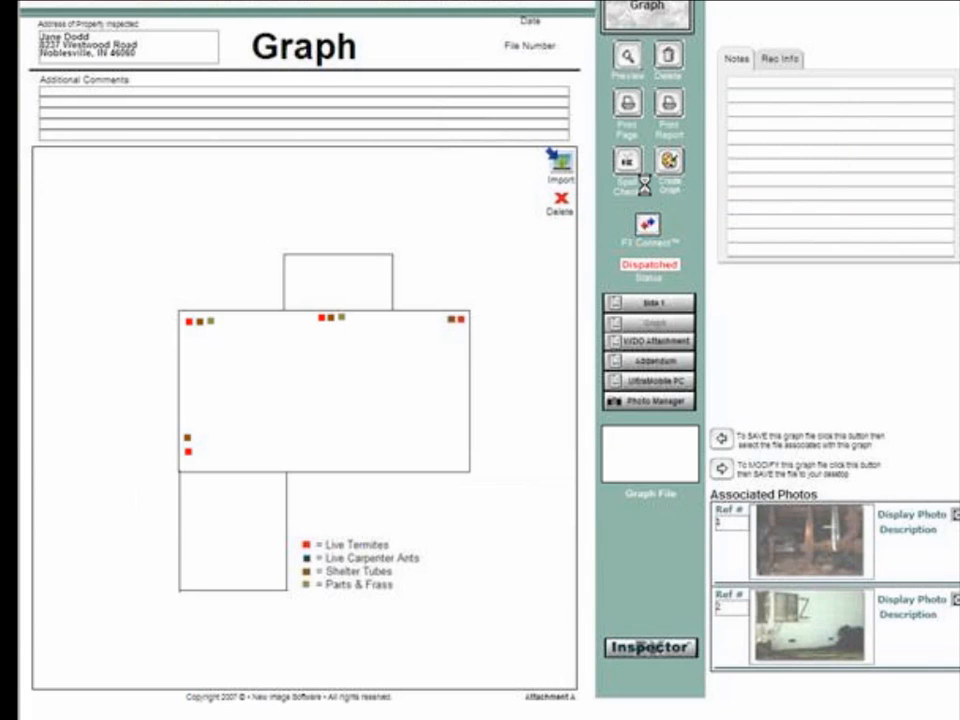
left_click(630, 250)
double_click(627, 252)
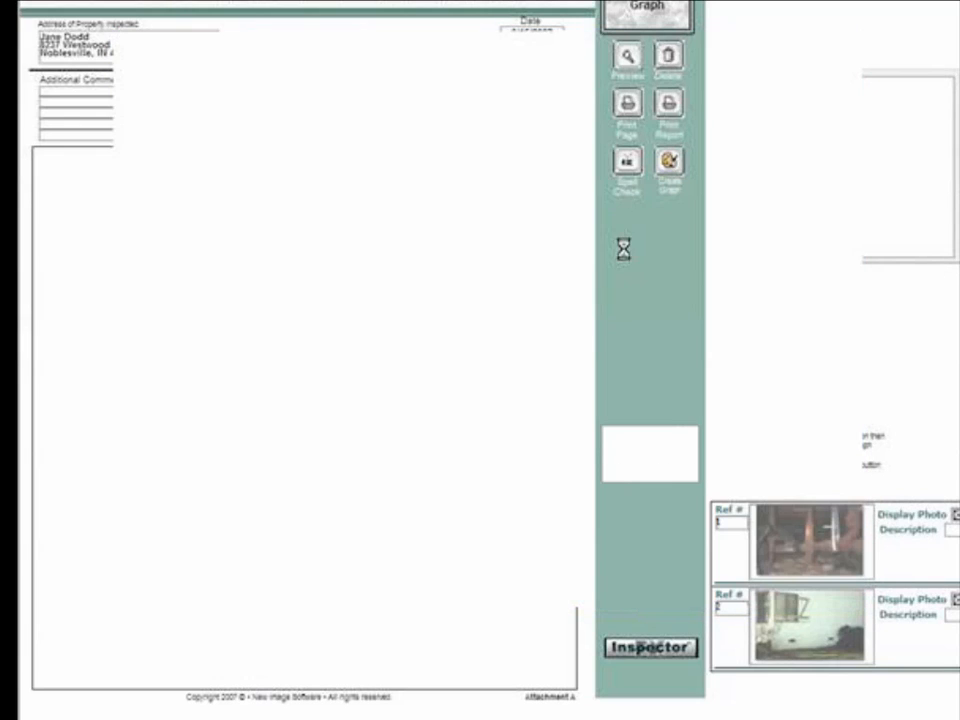